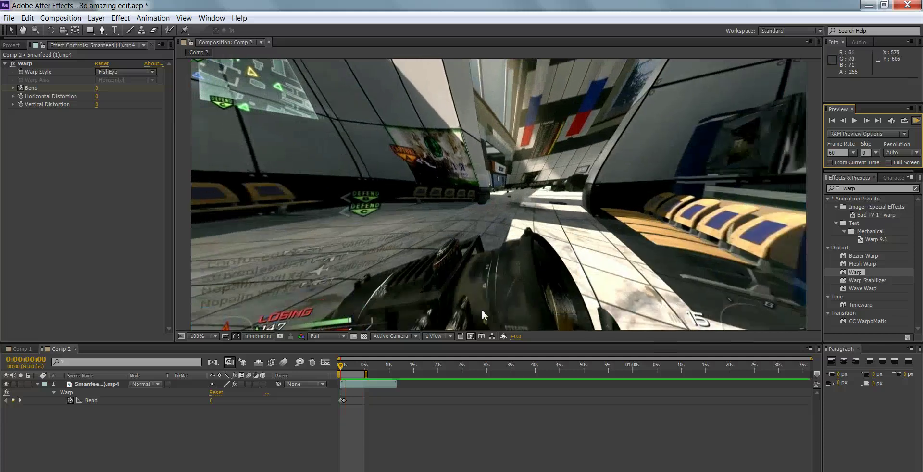
Play and stop the fisheye-warped Comp 2 preview, then scrub a few frames in
left_click(482, 310)
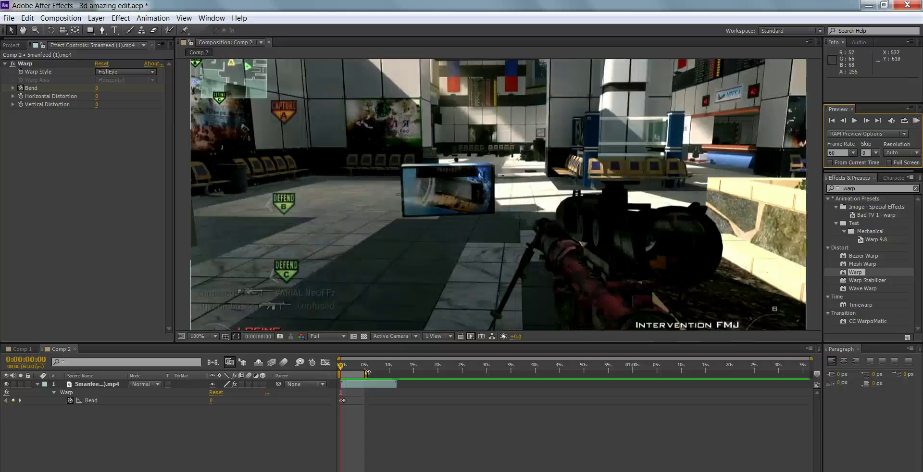
left_click(916, 123)
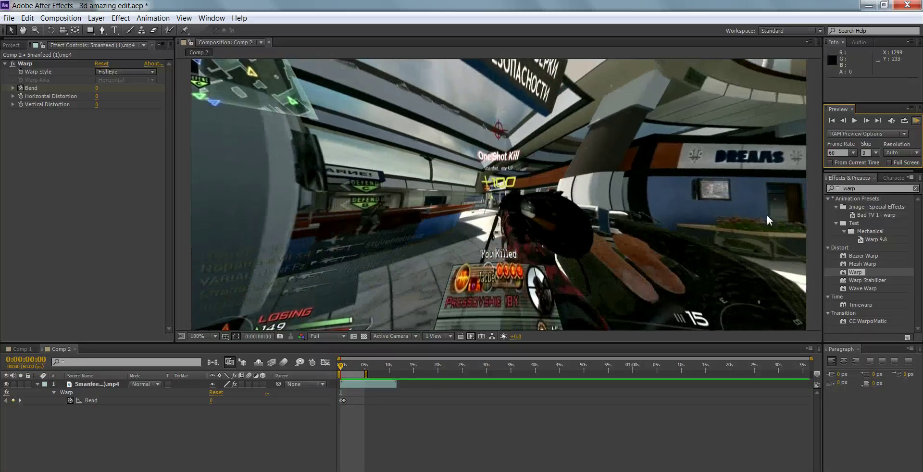
left_click(319, 373)
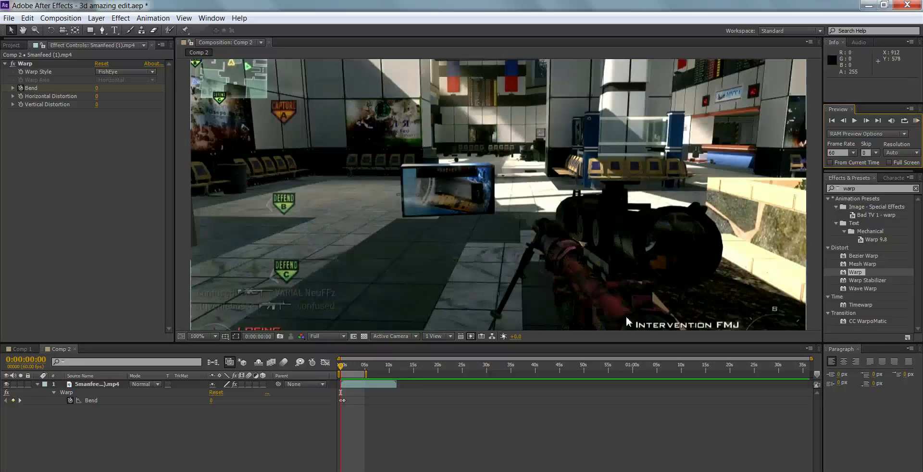
left_click_drag(344, 370, 340, 364)
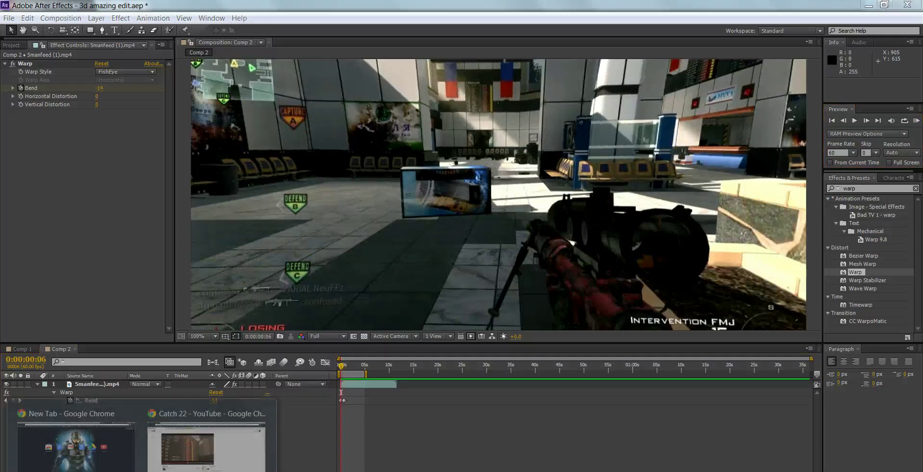
Play and pause the Catch 22 reference edit on YouTube in Chrome
left_click(144, 440)
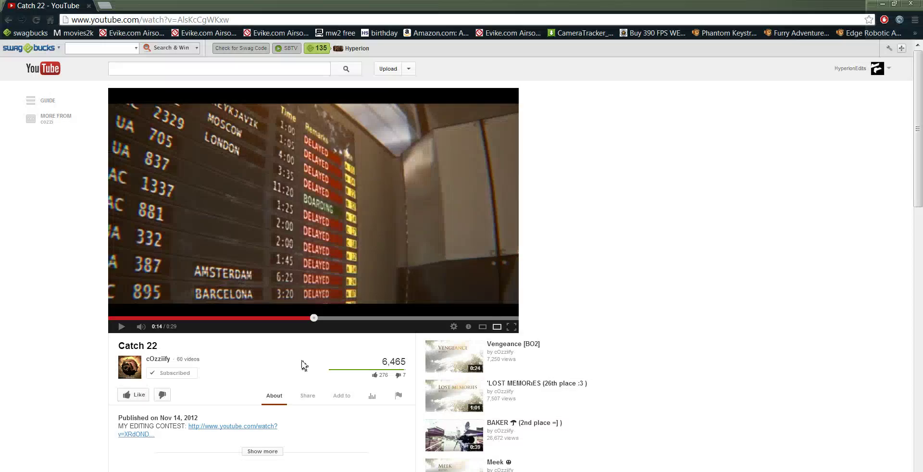
left_click(293, 214)
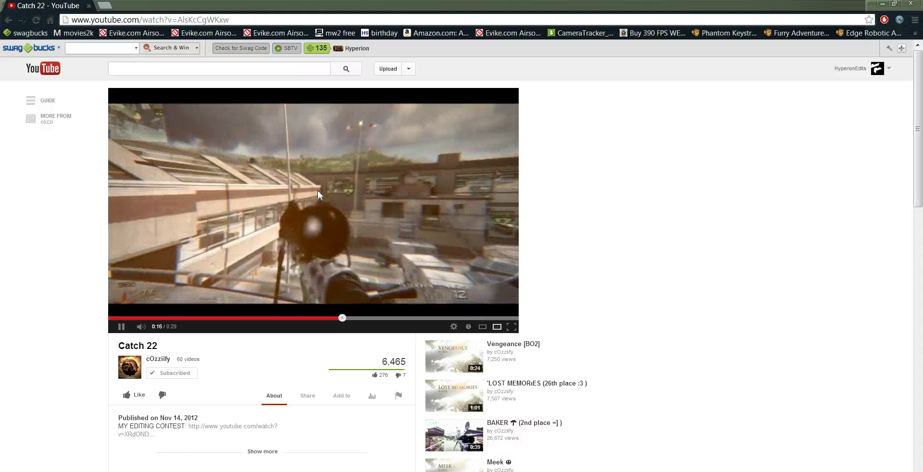
left_click(327, 214)
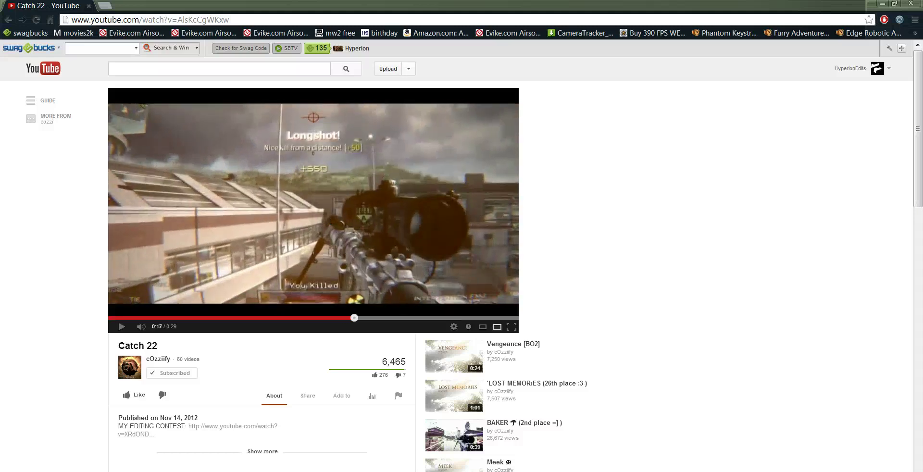
Back in After Effects, rewind Comp 2 to the start and toggle zoom between 50% and 100%
key("alt+Tab")
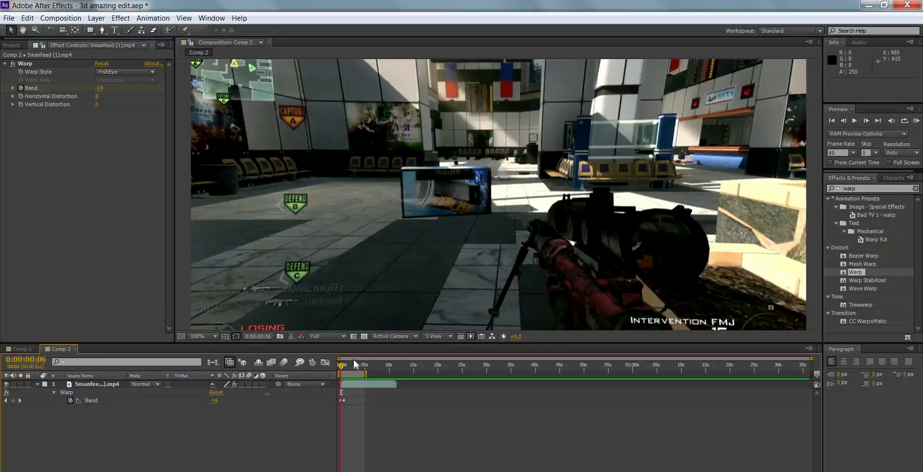
left_click(353, 365)
left_click_drag(353, 368, 339, 368)
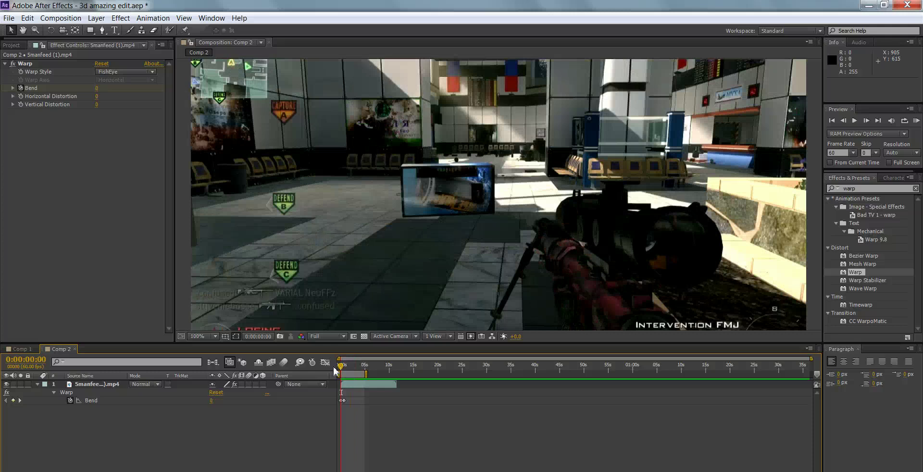
key("comma")
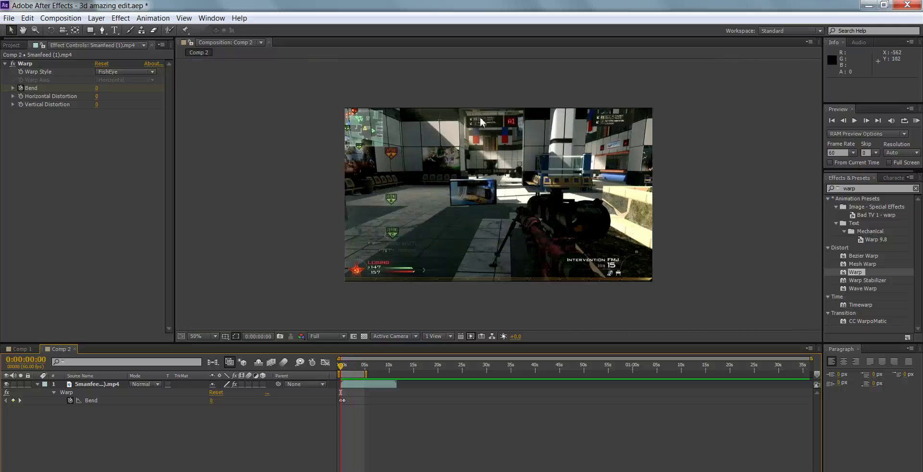
key("period")
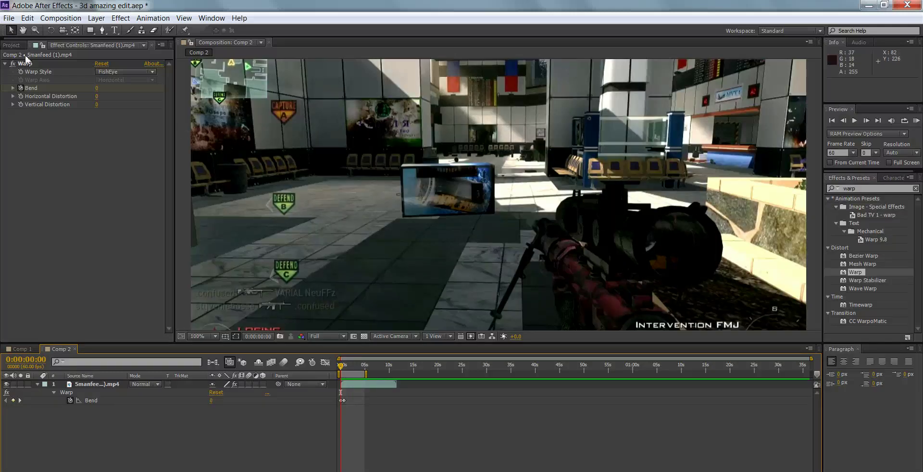
Delete the old Warp and apply a new Warp with FishEye style to the gameplay layer
left_click(26, 63)
key("Delete")
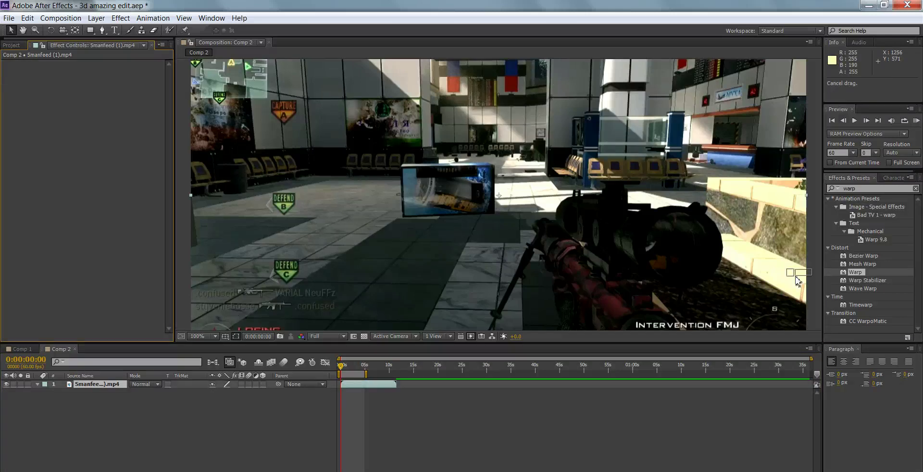
left_click_drag(797, 280, 407, 351)
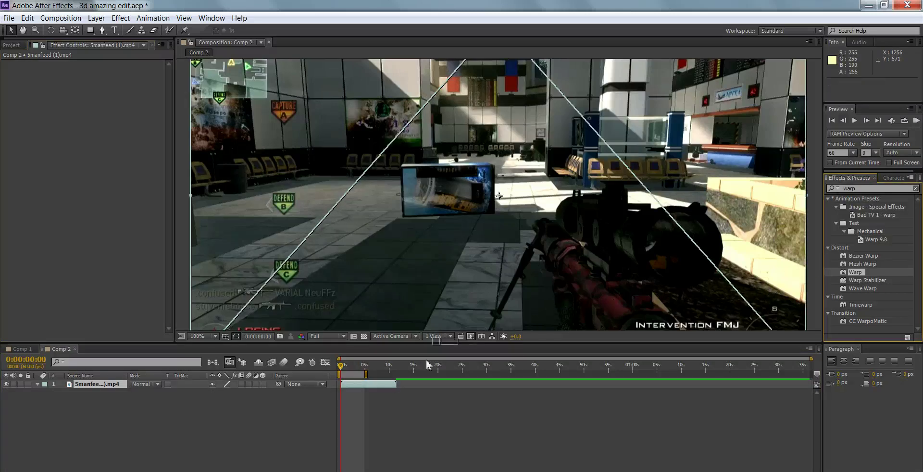
left_click_drag(857, 273, 375, 385)
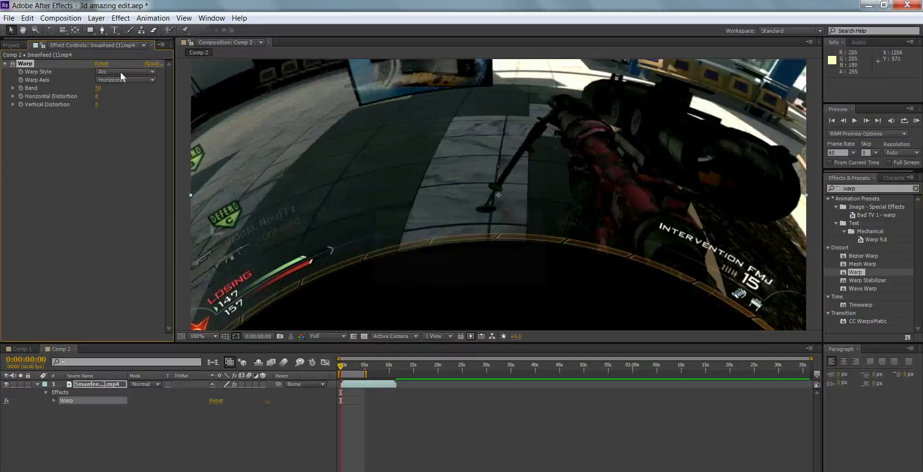
left_click(110, 72)
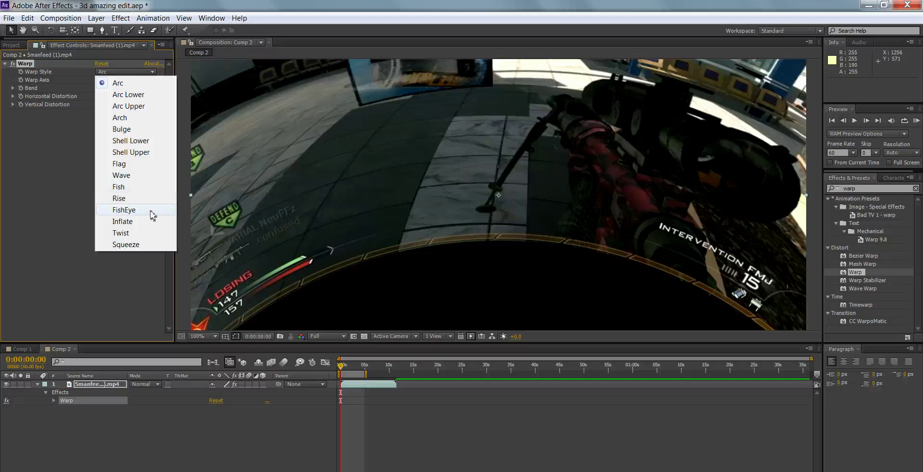
left_click(152, 211)
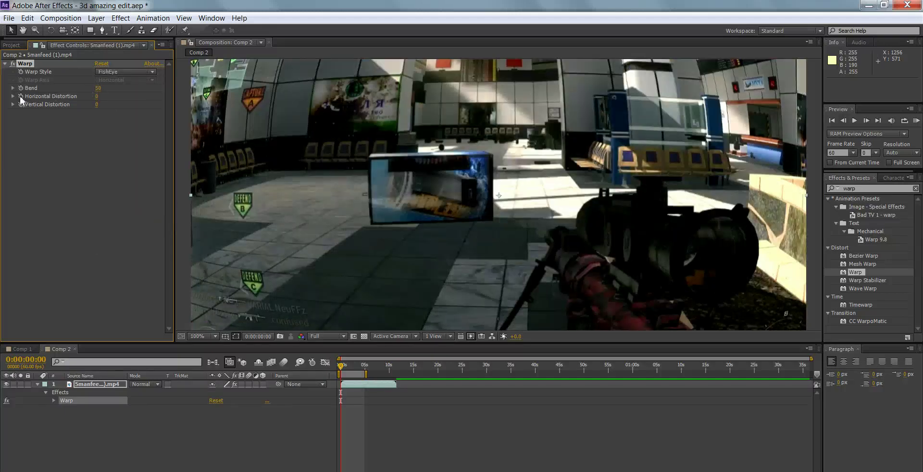
Scrub the FishEye Warp Bend to -50 and play the Comp 2 preview
left_click_drag(97, 88, 98, 89)
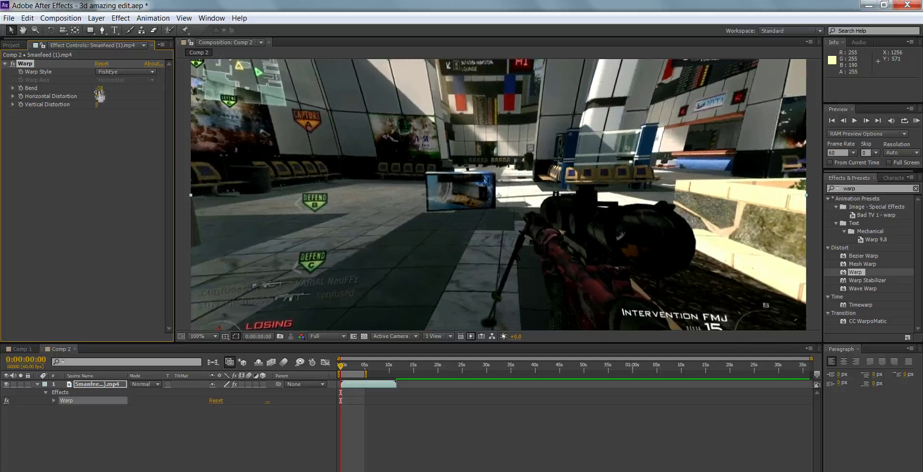
scroll(315, 117, "down", 1)
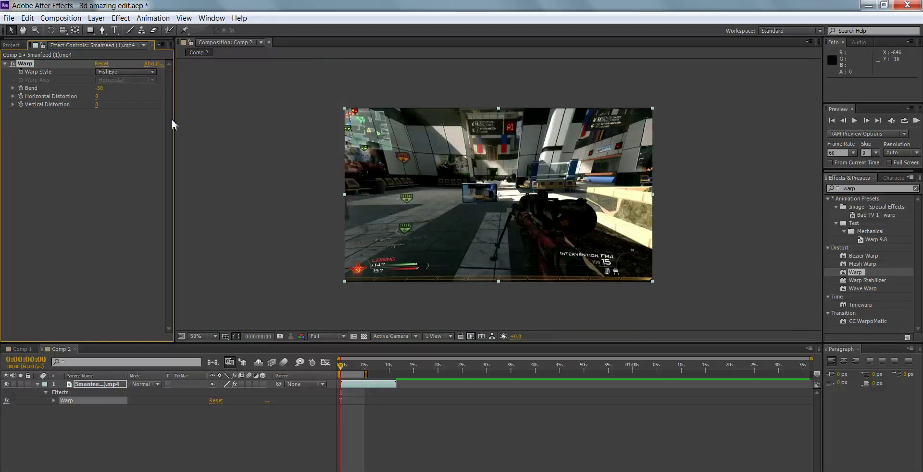
scroll(563, 242, "up", 1)
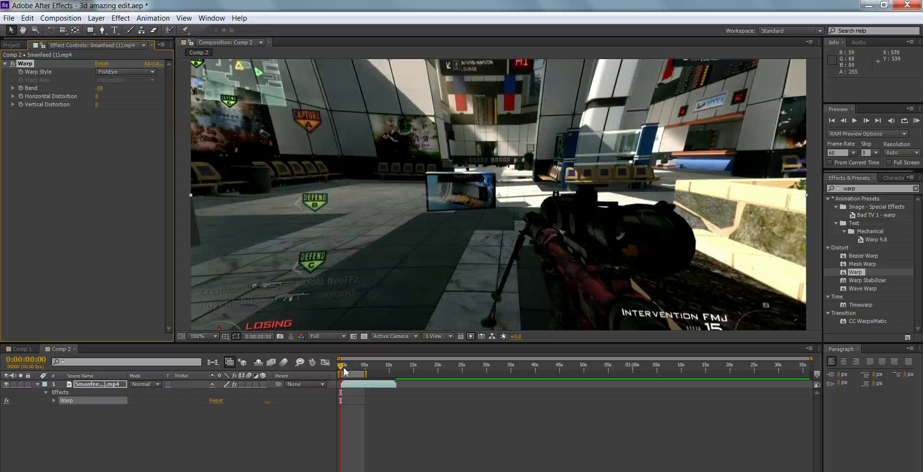
left_click_drag(101, 89, 86, 90)
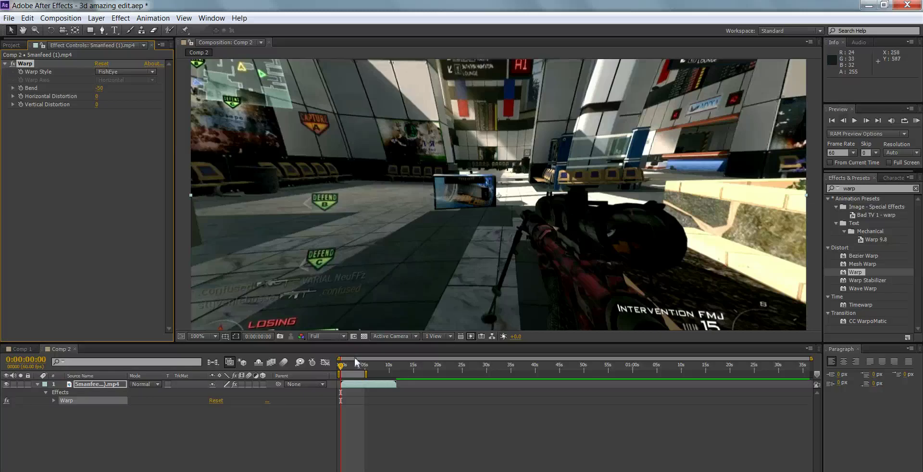
left_click(854, 121)
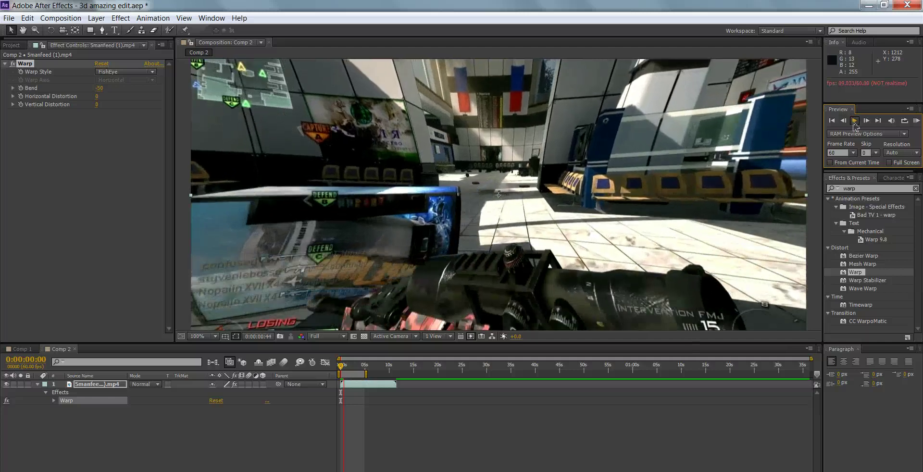
scroll(685, 250, "down", 1)
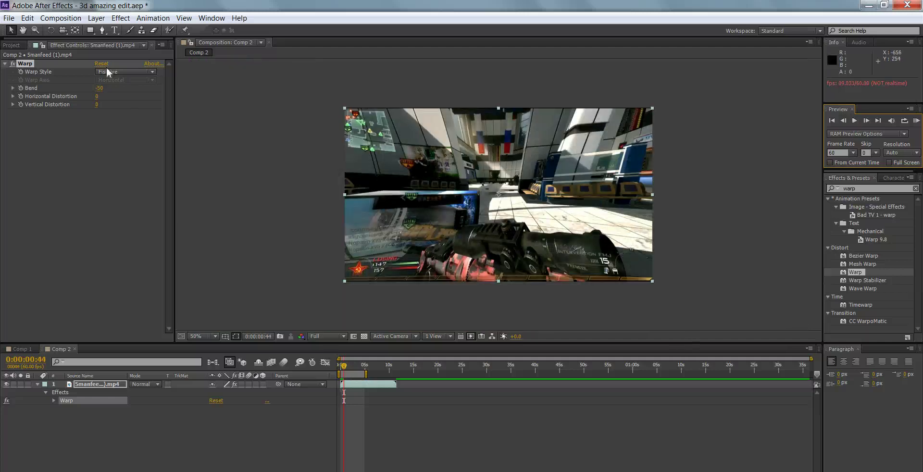
Switch the Warp Style to Bulge and scrub its Bend value
left_click(126, 72)
left_click(134, 125)
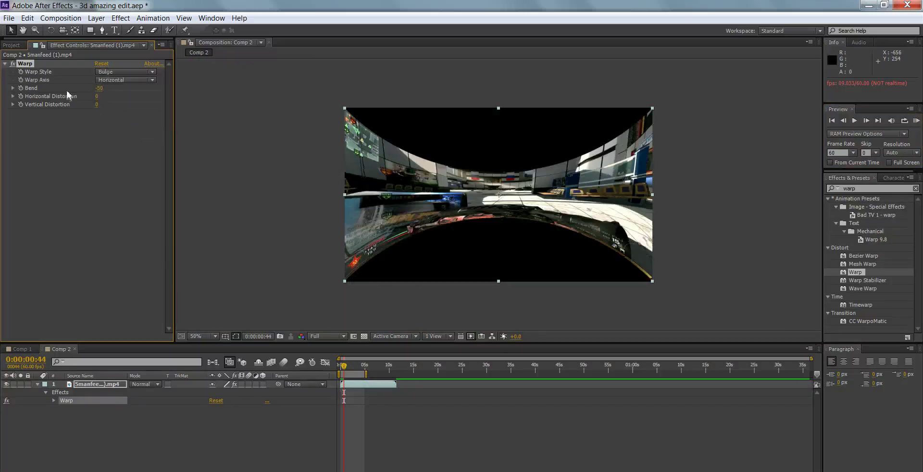
left_click_drag(103, 90, 168, 81)
Set the Warp Style back to FishEye with Bend at -64
left_click(150, 72)
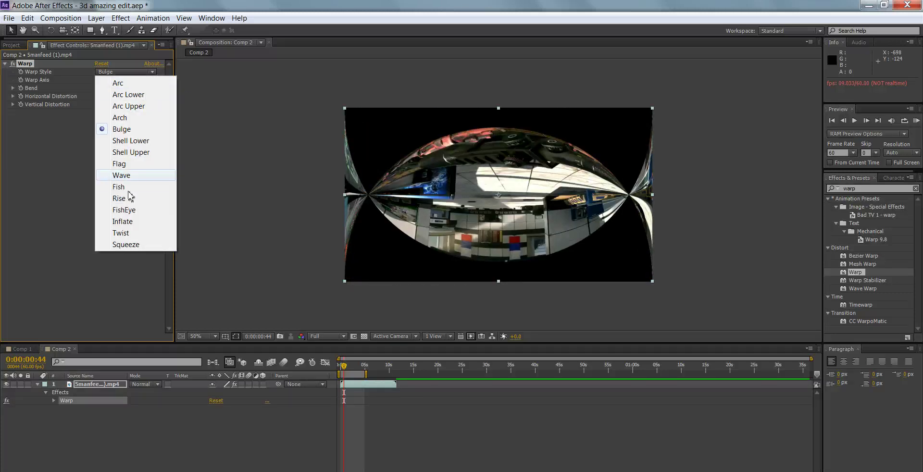
left_click(124, 210)
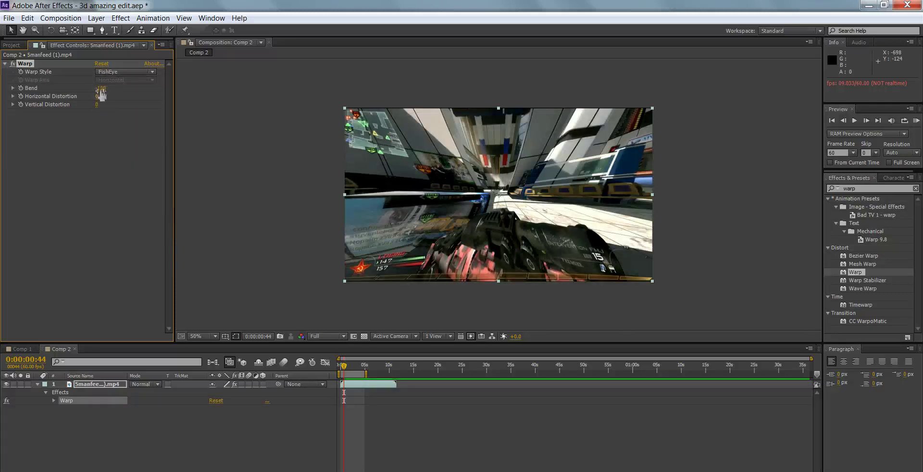
left_click_drag(100, 92, 98, 93)
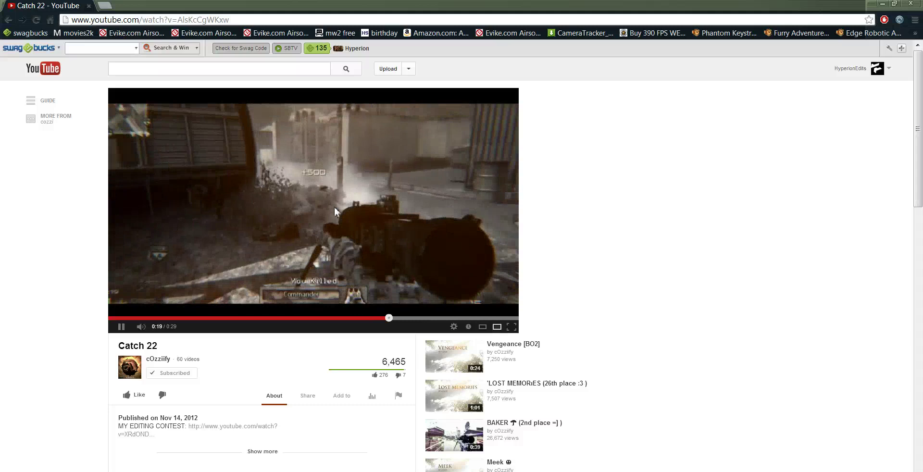
Return from YouTube to After Effects, rewind Comp 2 to frame 0 and start the preview
key("alt+Tab")
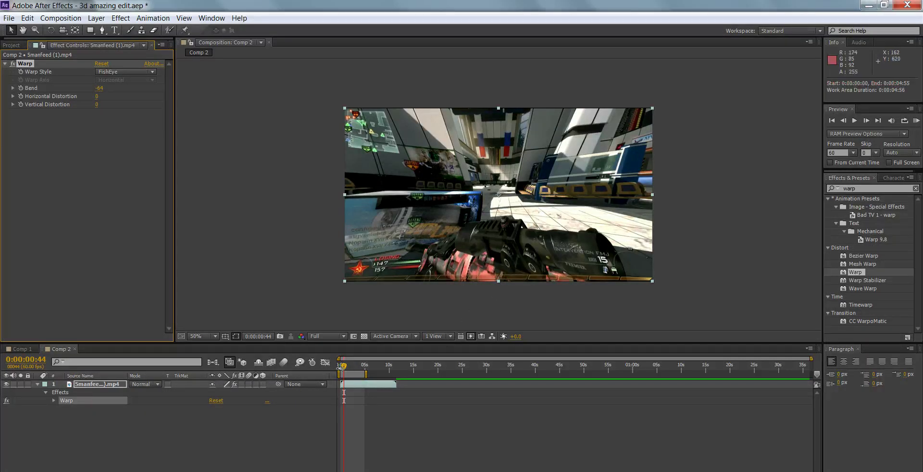
left_click_drag(345, 366, 330, 366)
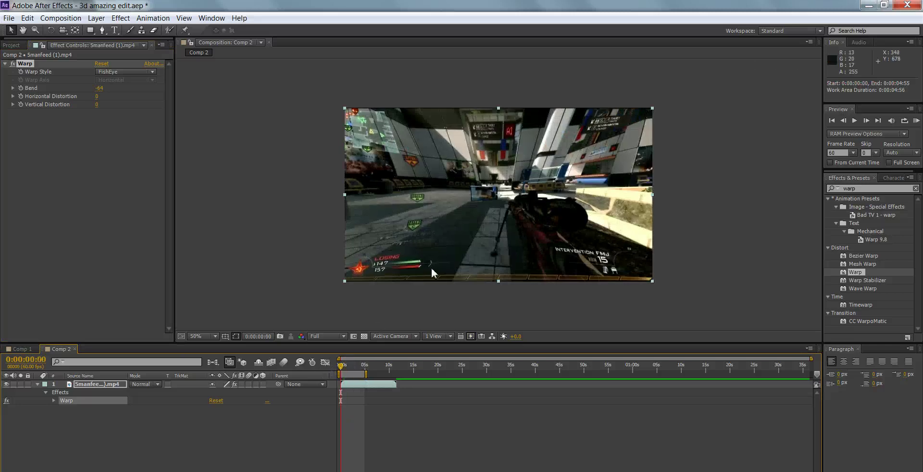
left_click(855, 121)
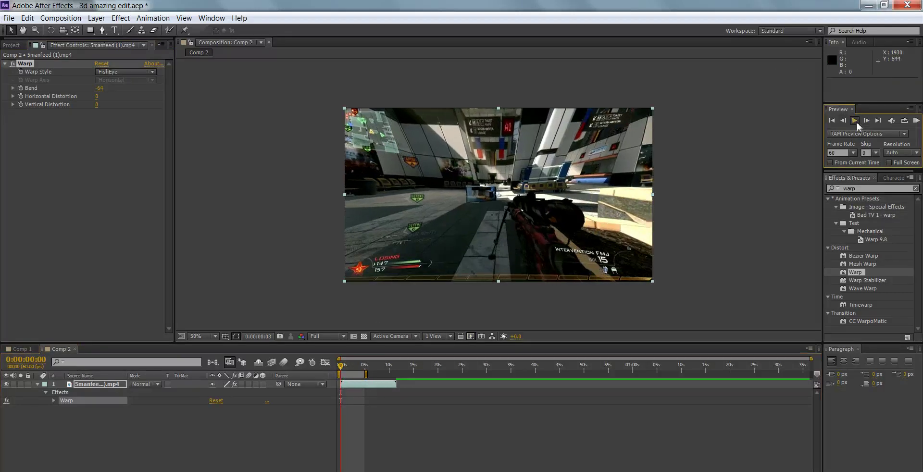